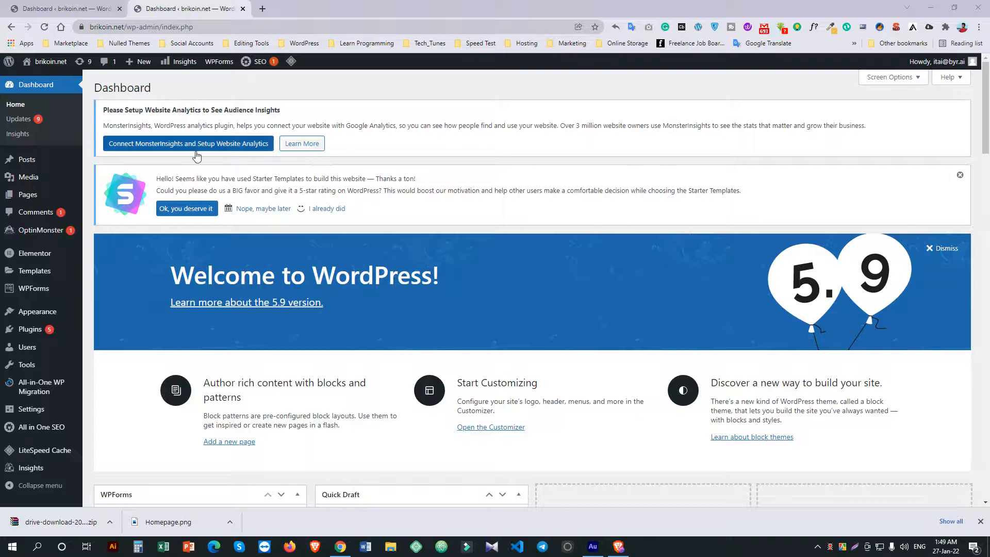
- Open the brikoin.net homepage in a new browser tab and look over its sections
right_click(49, 75)
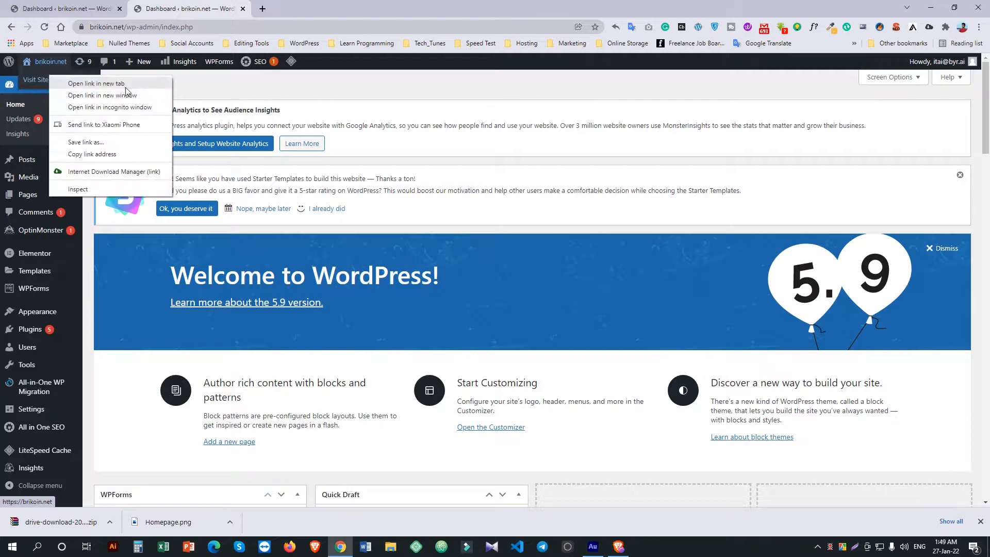
left_click(82, 82)
left_click(283, 9)
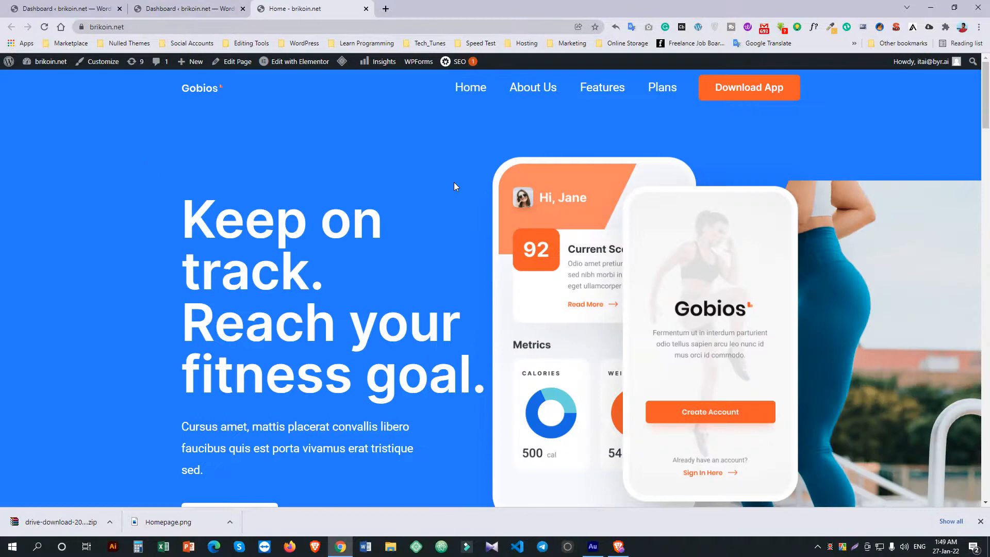
scroll(455, 200, "down", 10)
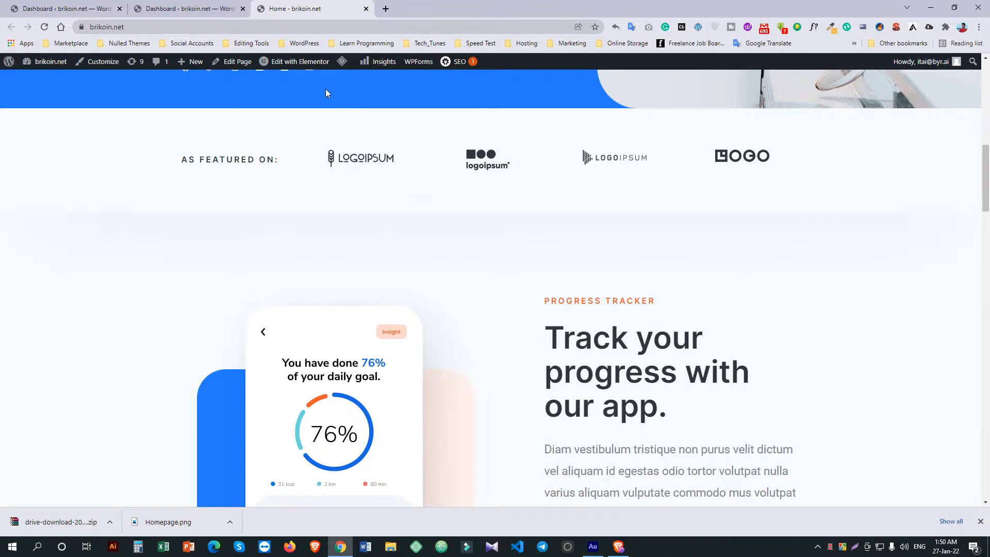
- Open the page for adding new plugins from the WordPress dashboard in a separate browser tab
left_click(235, 6)
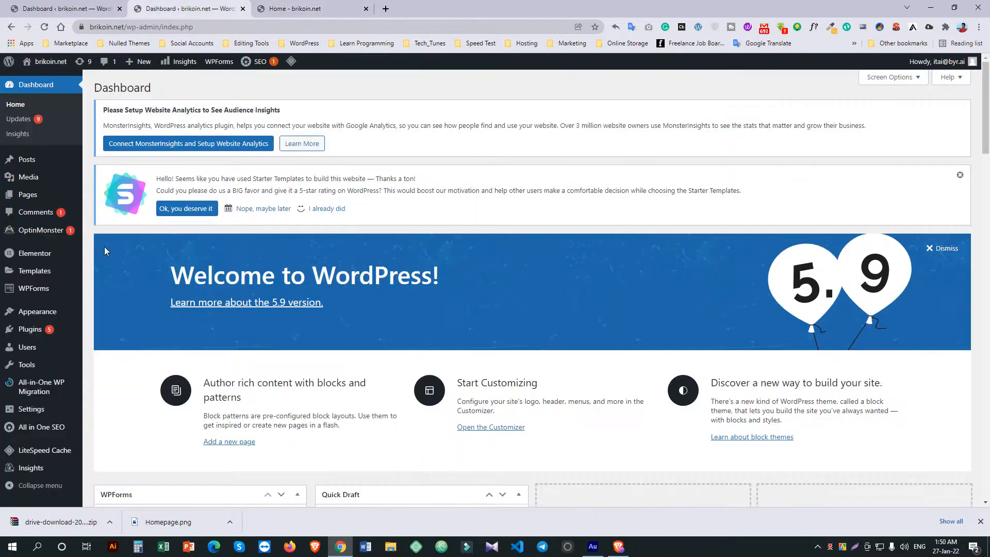
mouse_move(48, 328)
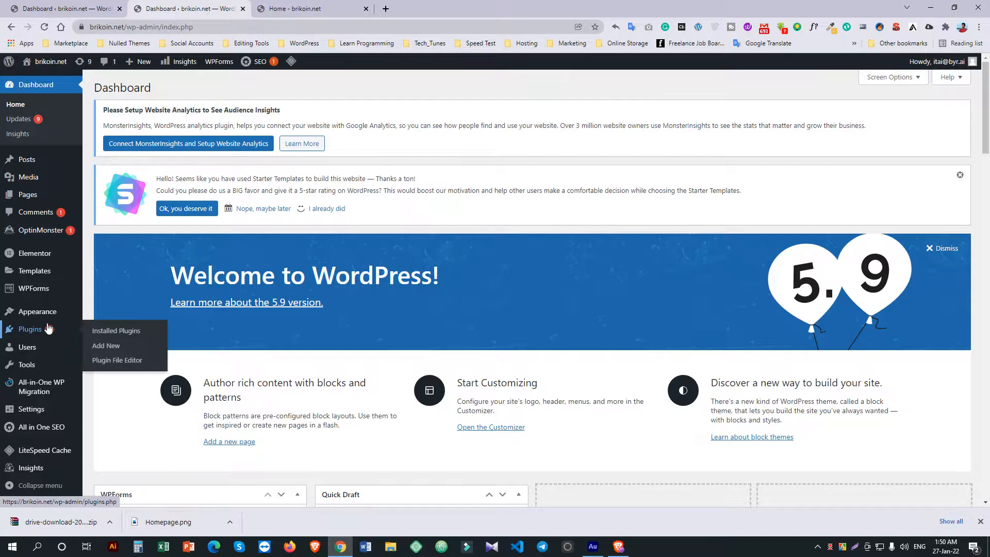
right_click(106, 345)
left_click(121, 352)
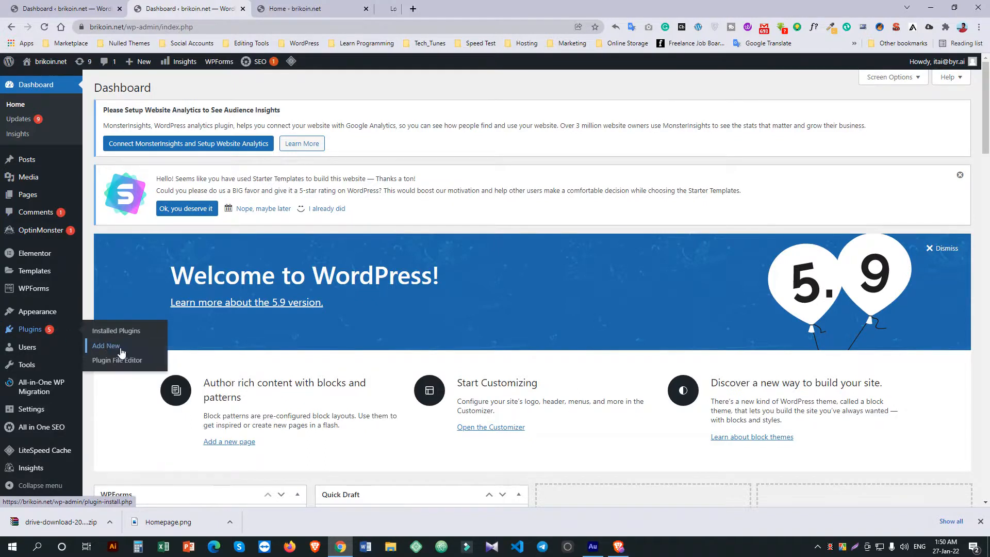
left_click(390, 9)
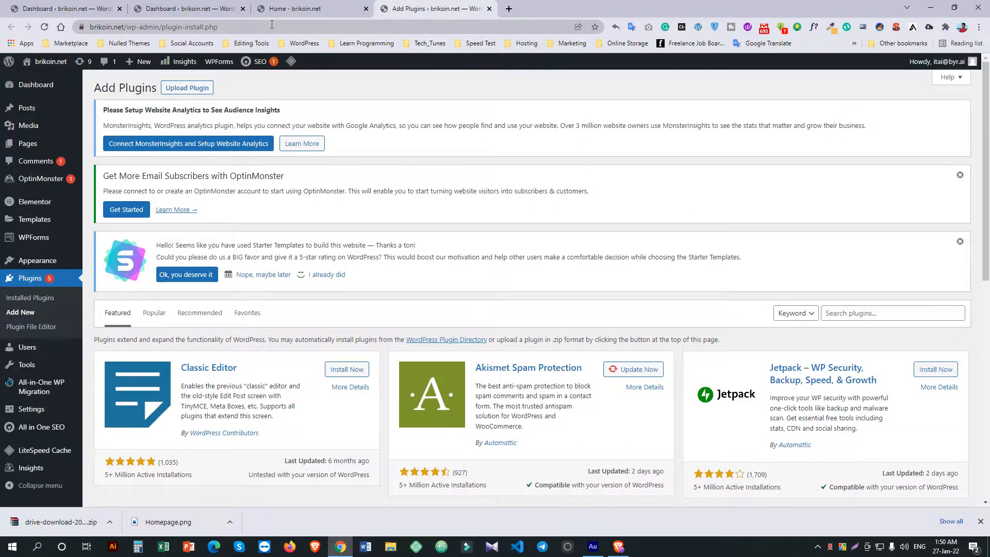
- Copy the homepage address and load it in an incognito window to view the site as a visitor, then minimize that window
left_click(291, 9)
left_click(230, 26)
key("ctrl+c")
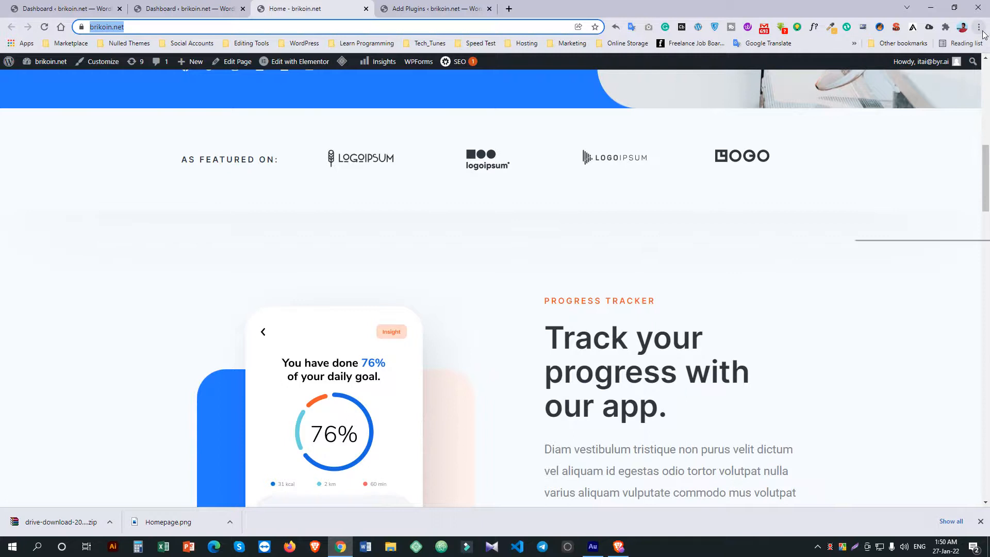
left_click(979, 27)
left_click(943, 67)
key("ctrl+v")
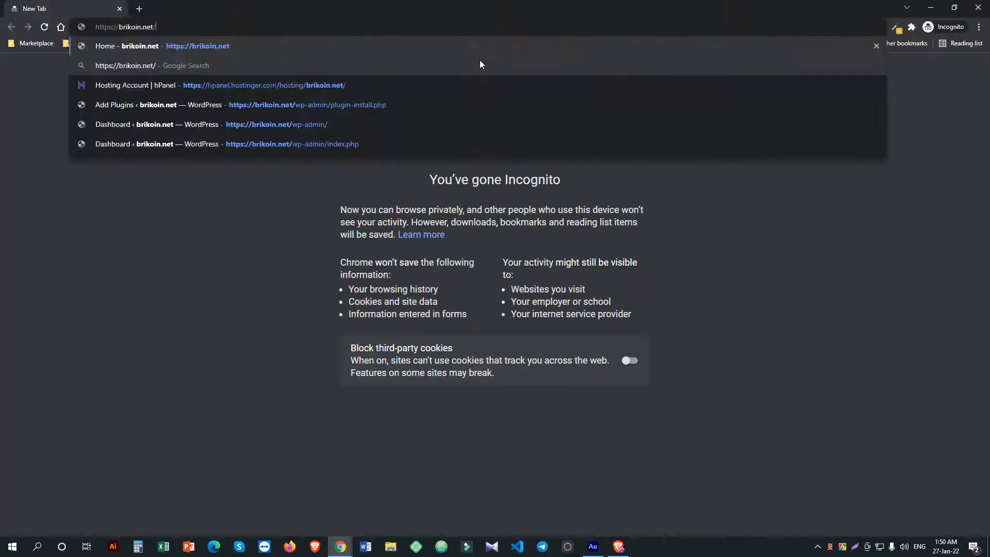
key("Return")
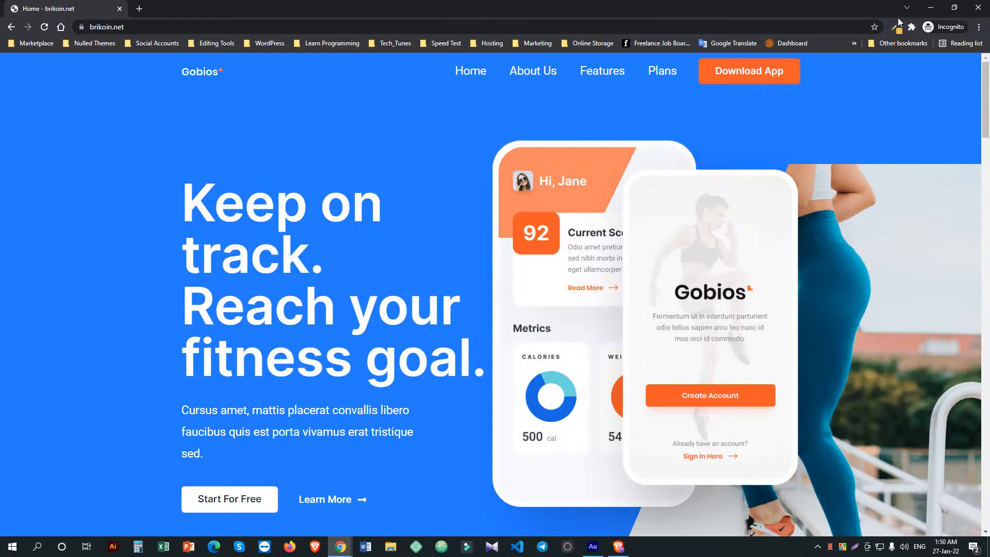
left_click(921, 8)
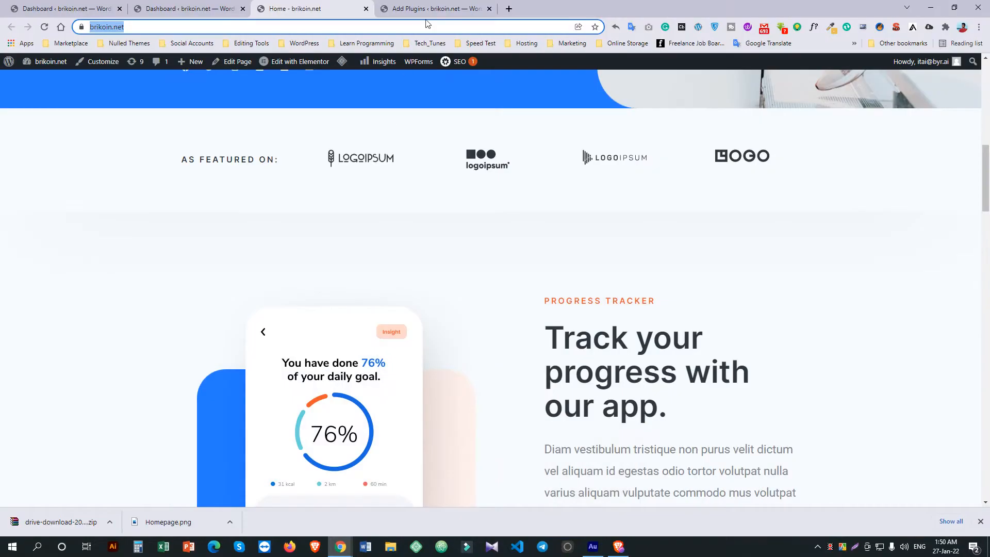
- Search the WordPress plugin directory for "under construction"
left_click(427, 9)
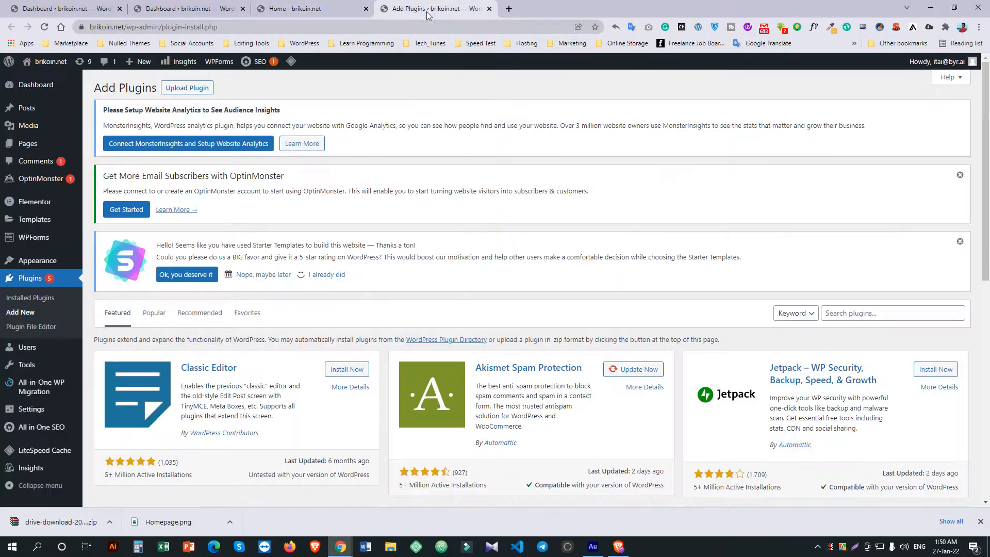
left_click(871, 316)
type("un")
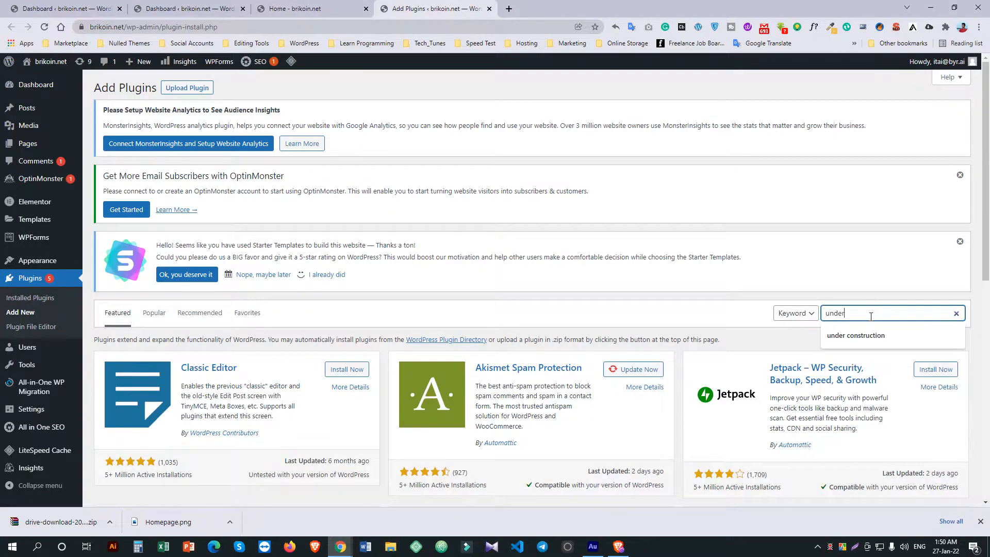
type("der")
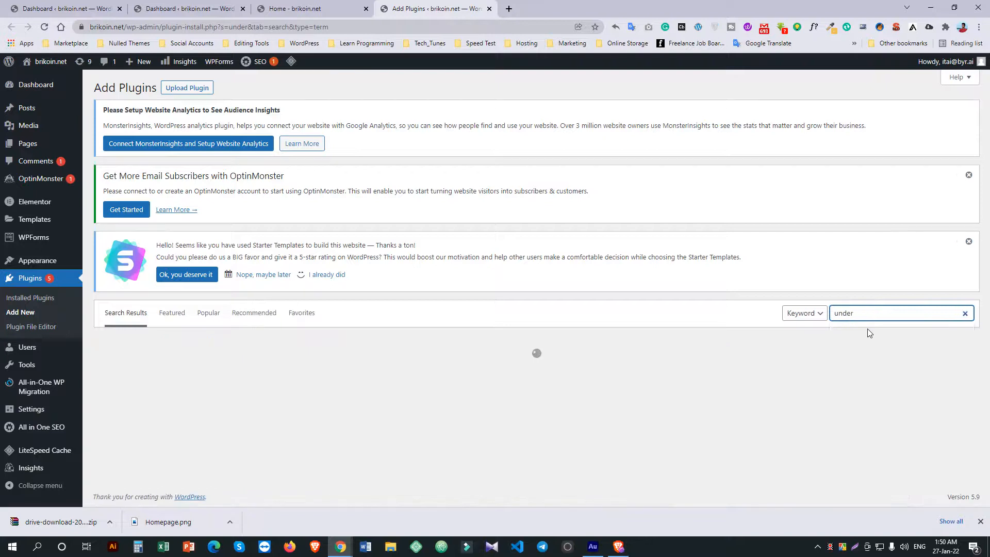
type(" c")
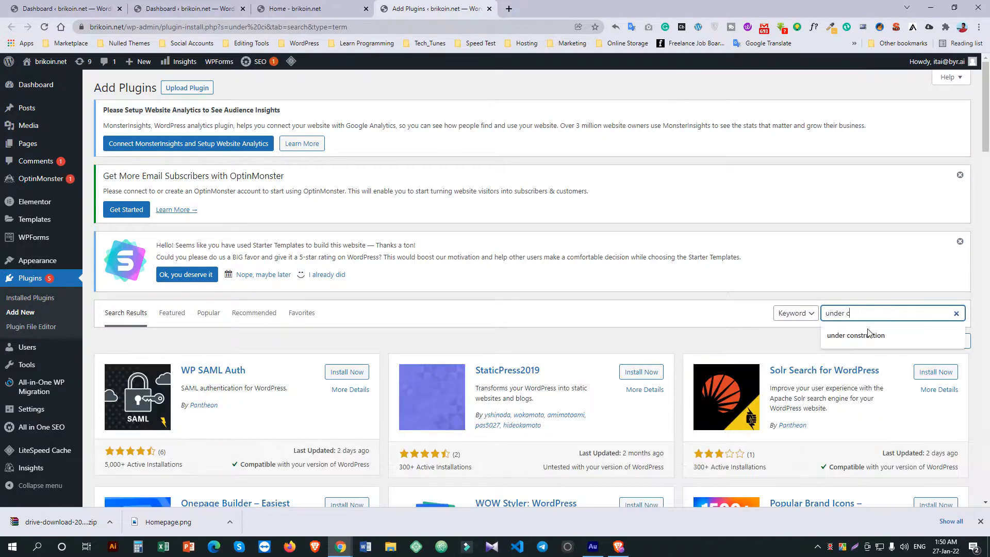
type("onstruction")
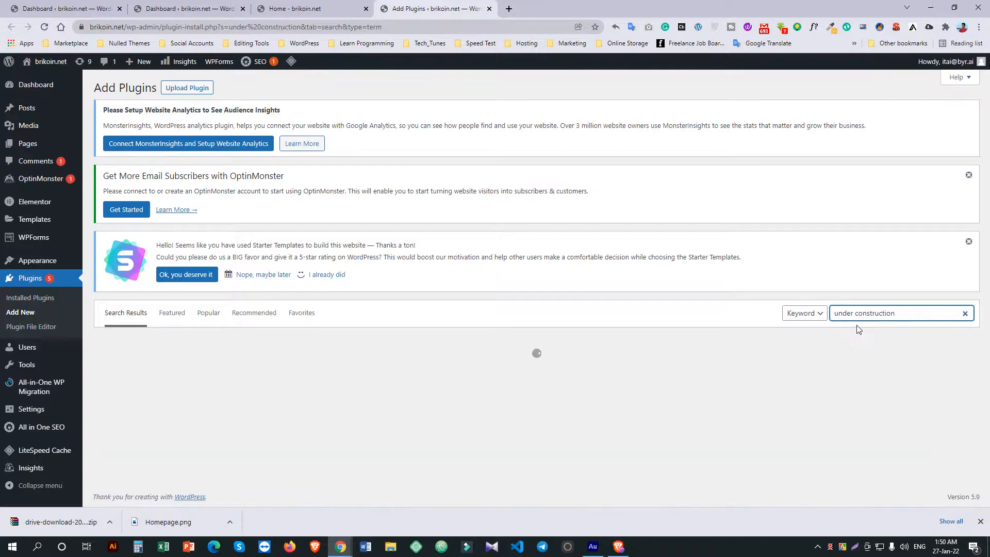
- Install and activate the Under Construction plugin by WebFactory Ltd
scroll(386, 291, "down", 1)
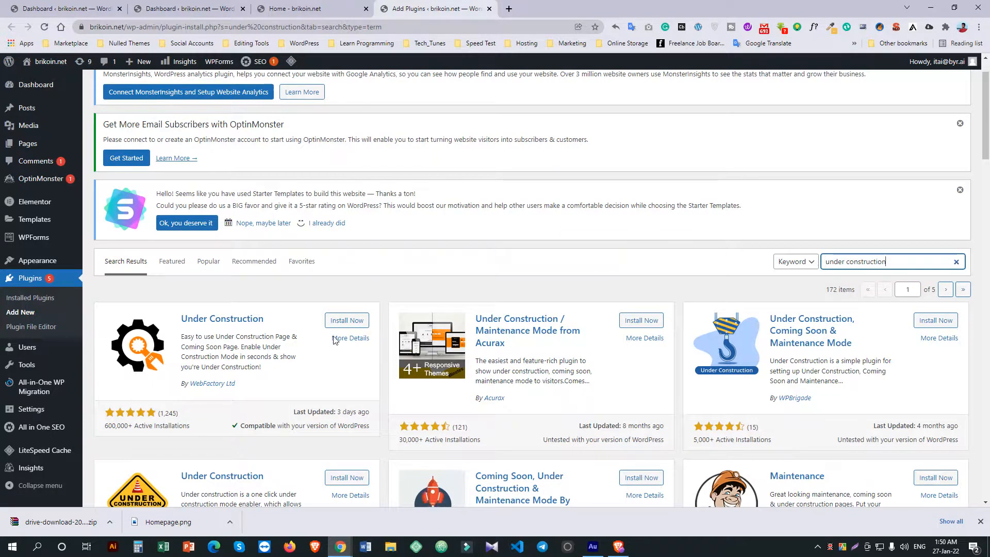
left_click(341, 321)
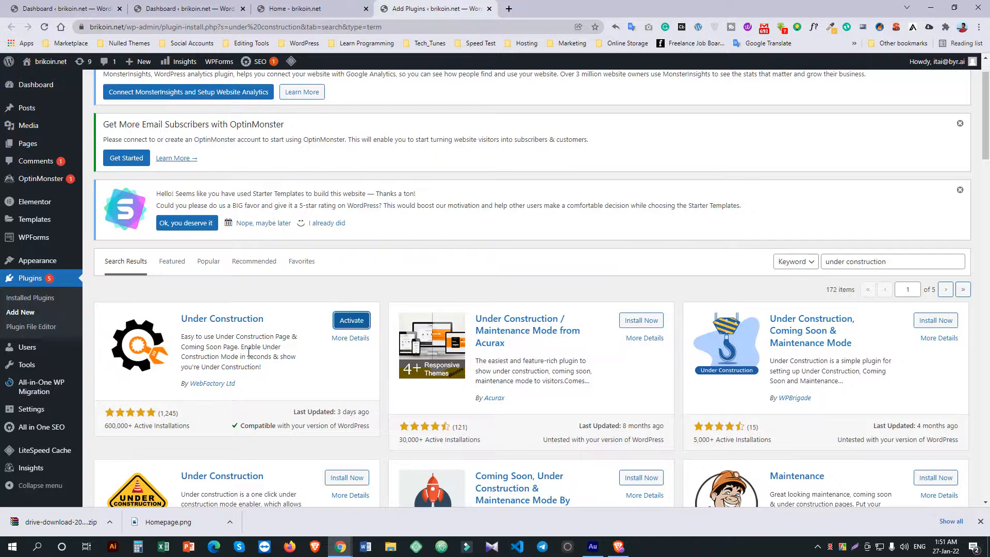
left_click(368, 322)
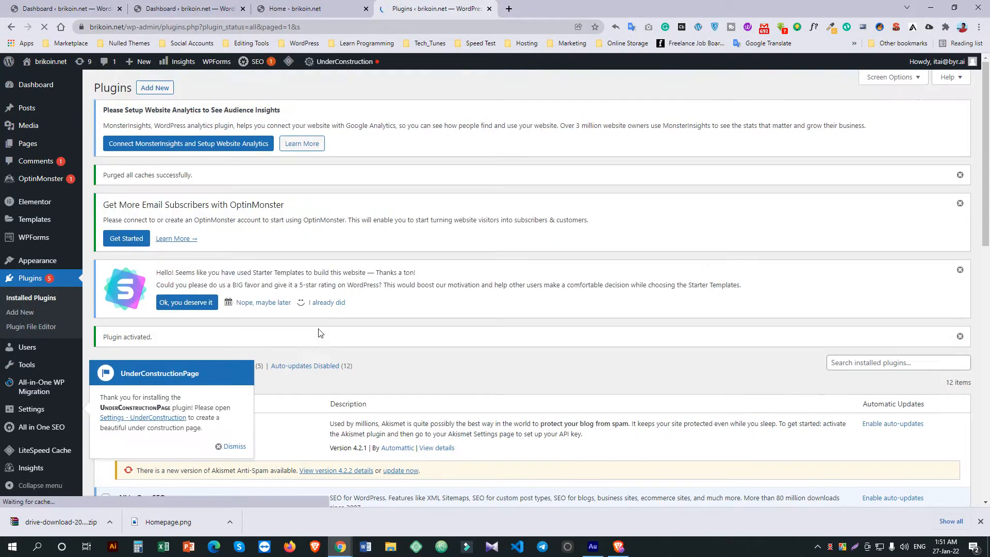
- Dismiss the UnderConstructionPage welcome notice and open the plugin's settings page in a new browser tab
mouse_move(330, 67)
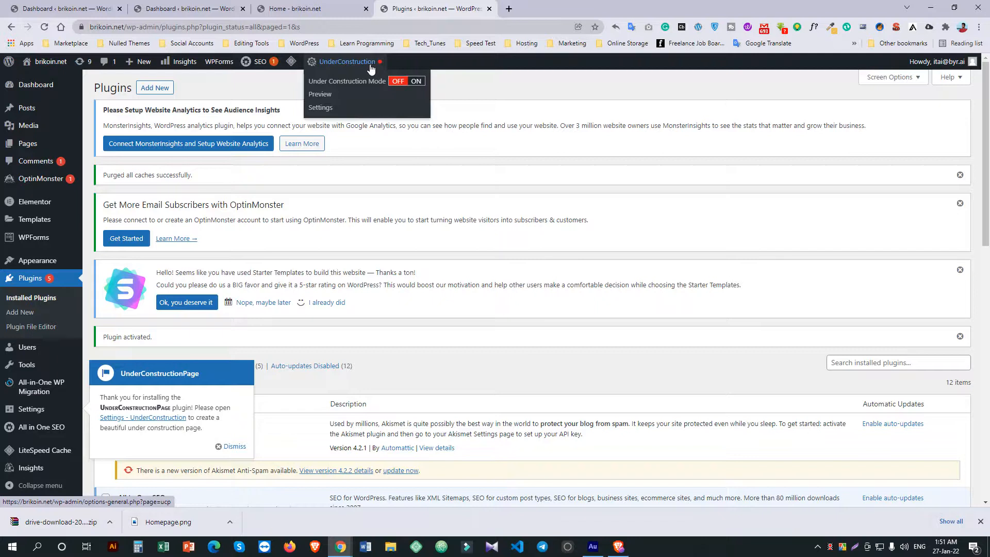
scroll(206, 207, "down", 3)
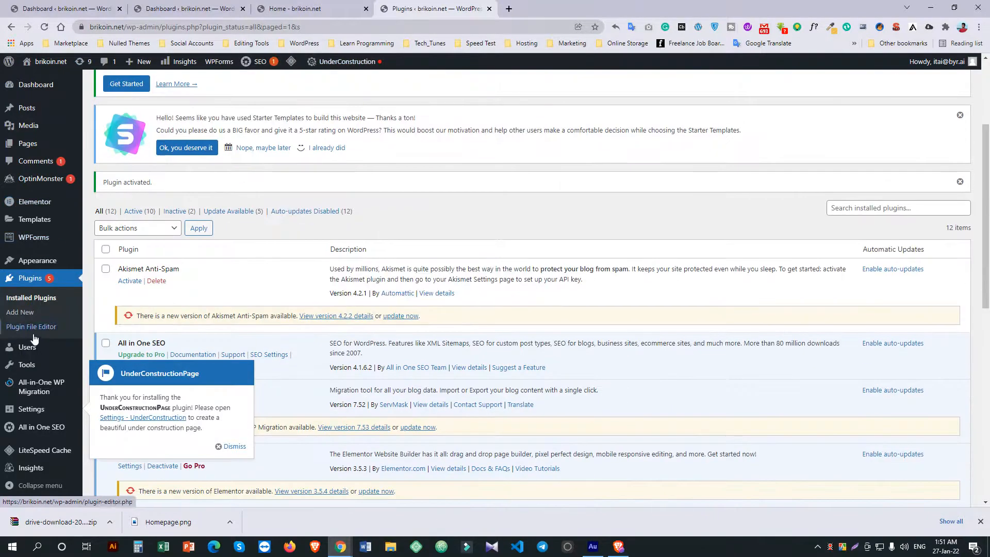
mouse_move(37, 415)
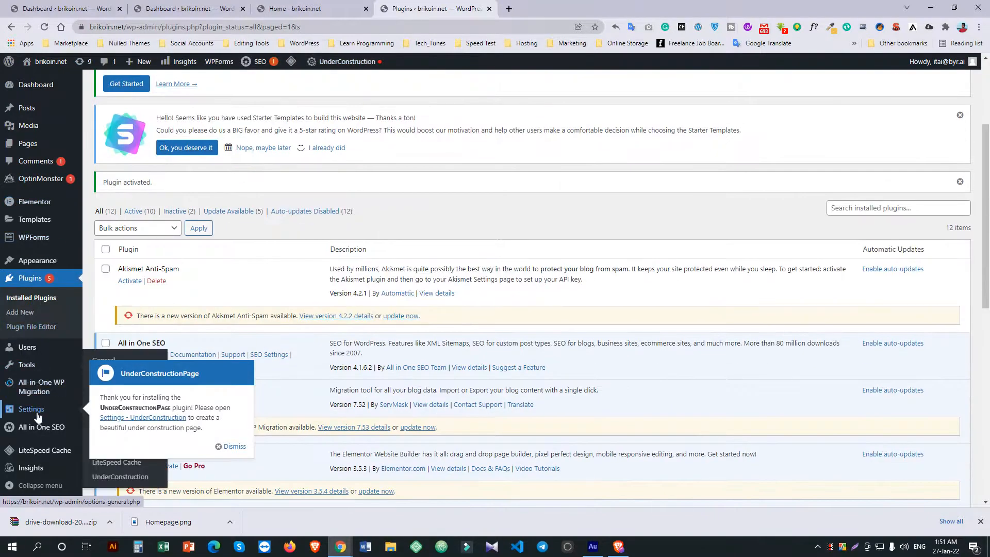
left_click(232, 446)
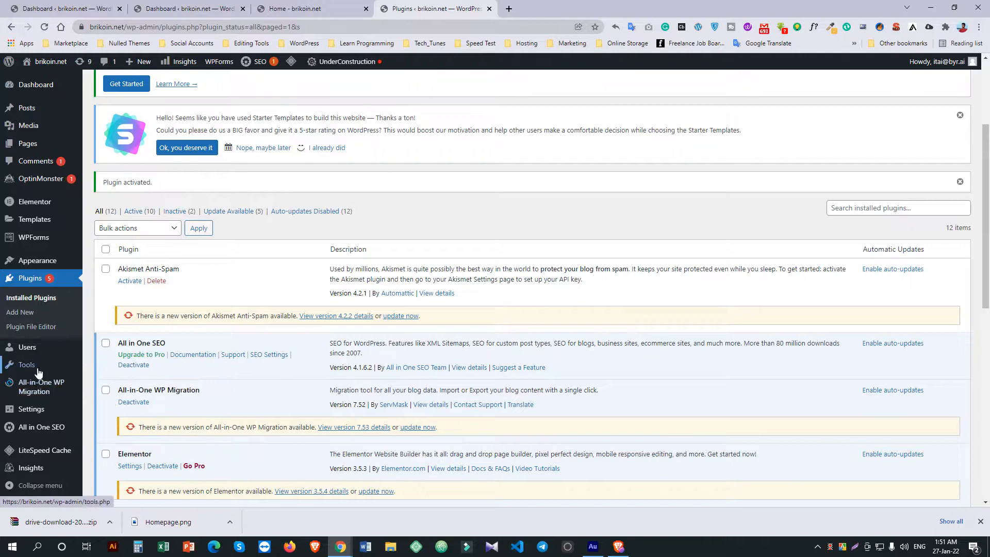
mouse_move(34, 409)
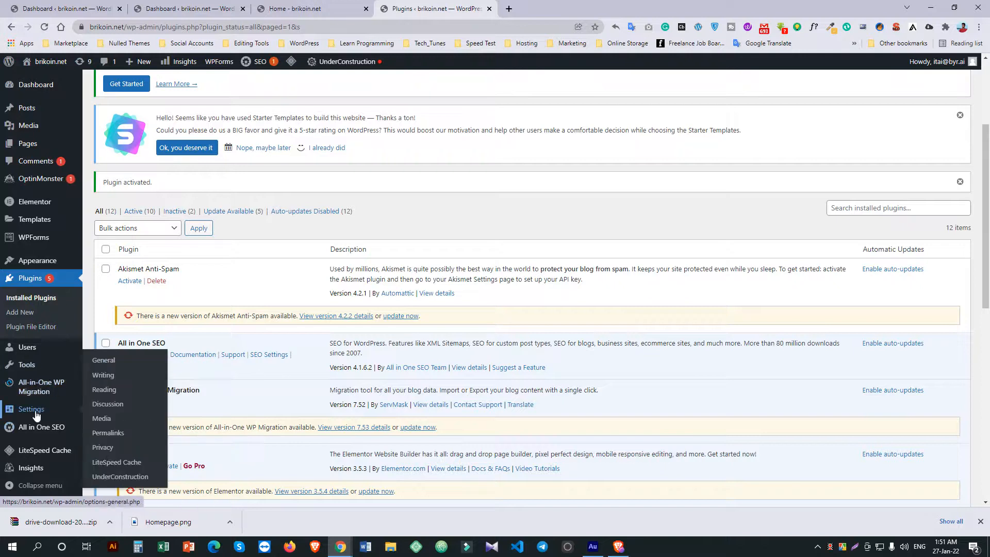
right_click(114, 483)
left_click(145, 367)
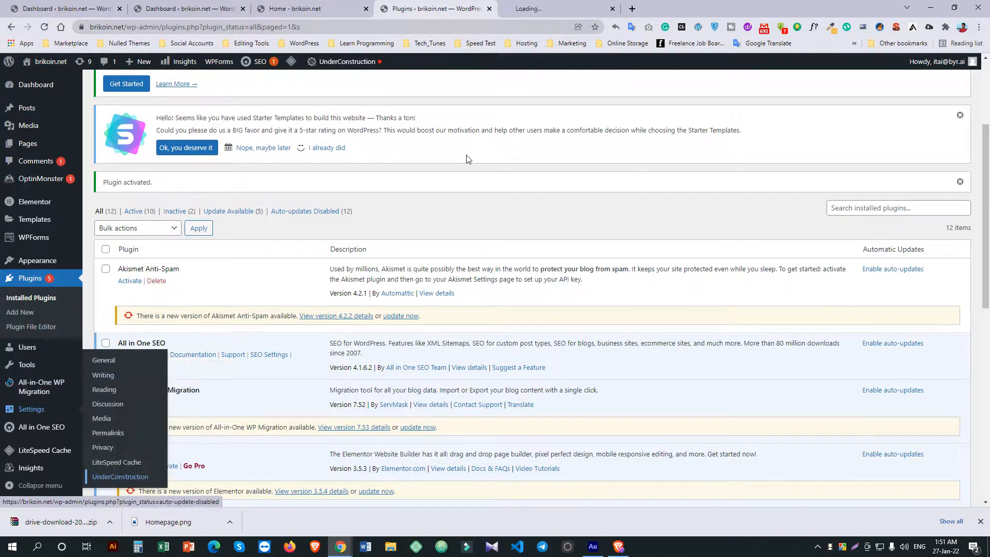
left_click(523, 4)
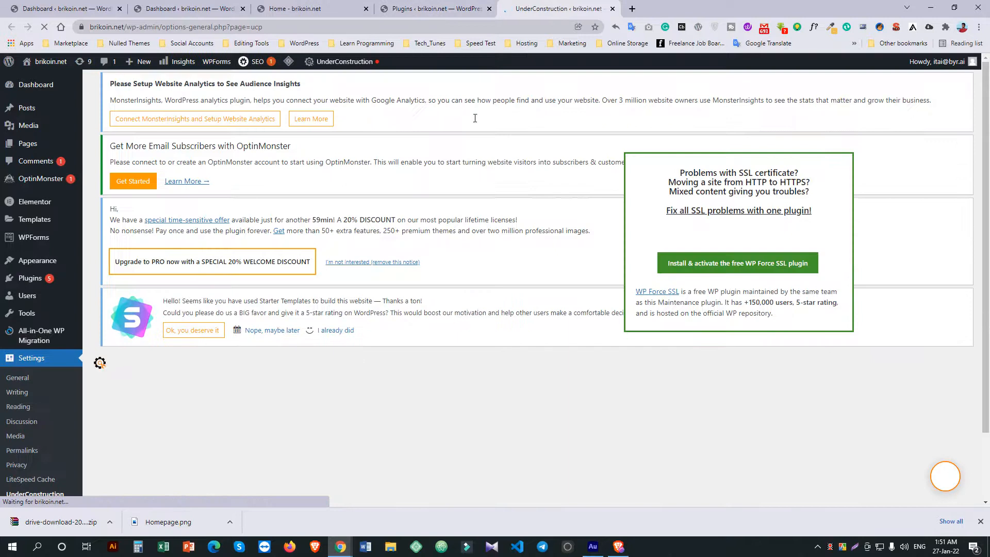
- Dismiss the plugin's getting-started video notice and activate the People at Work theme from its design collection
scroll(302, 262, "down", 5)
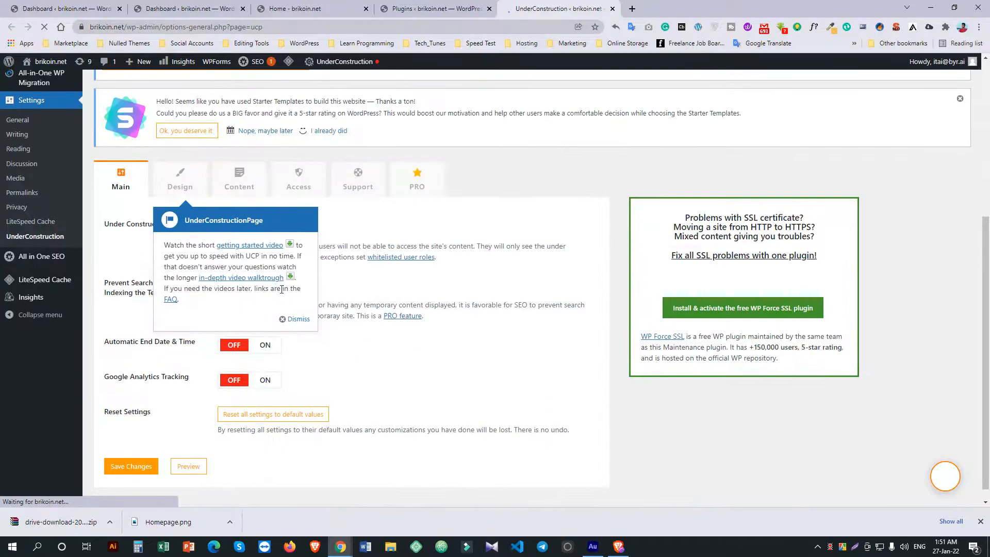
left_click(285, 319)
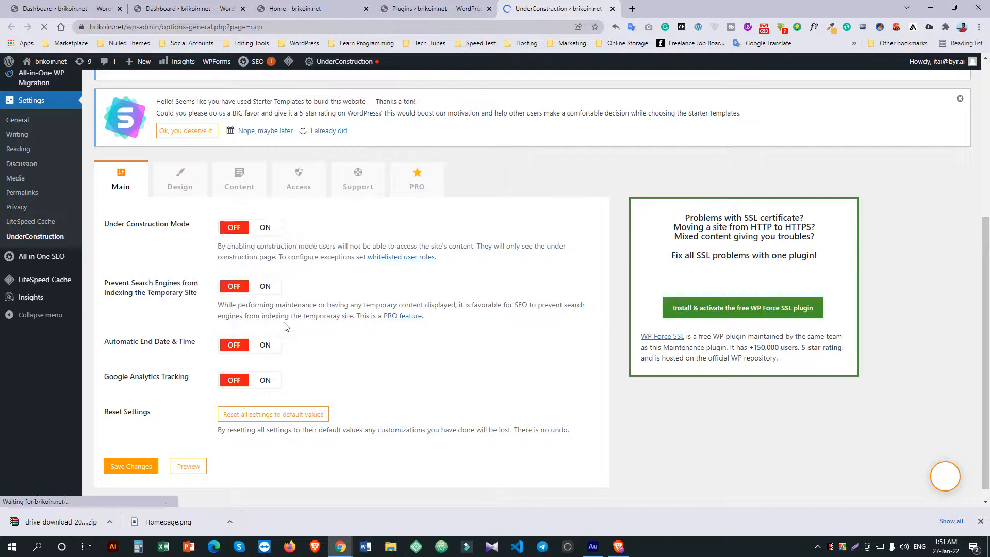
left_click(199, 190)
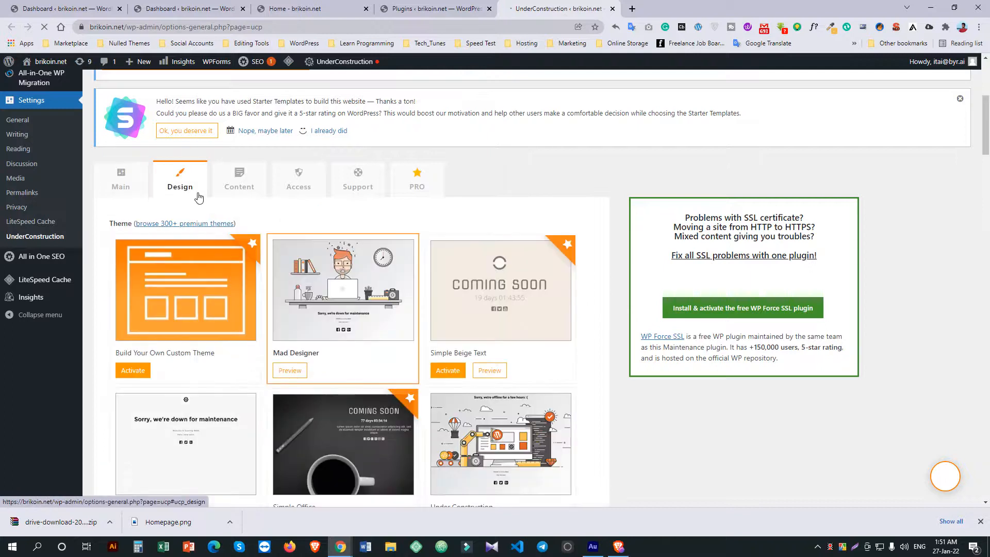
scroll(198, 195, "down", 3)
scroll(408, 159, "down", 2)
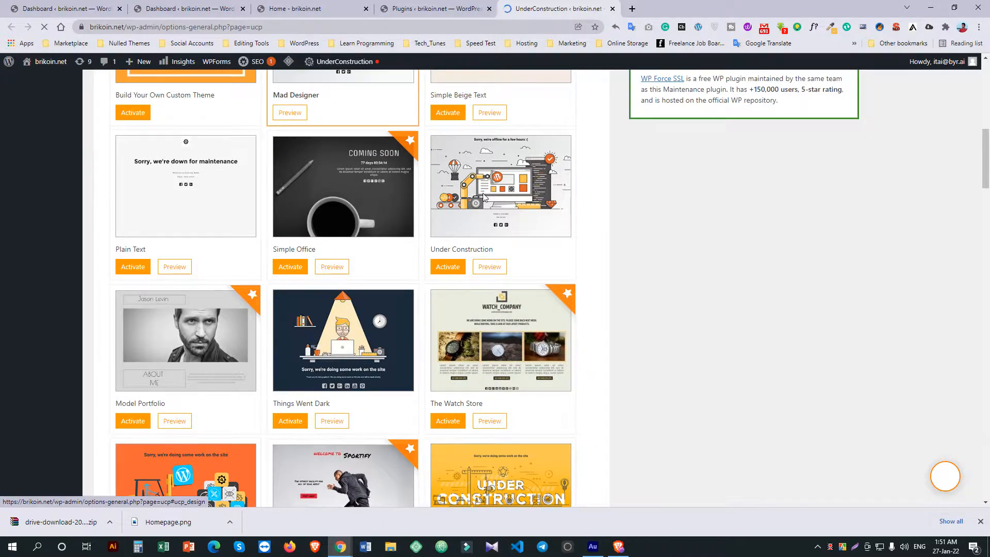
scroll(477, 188, "down", 2)
scroll(475, 188, "down", 4)
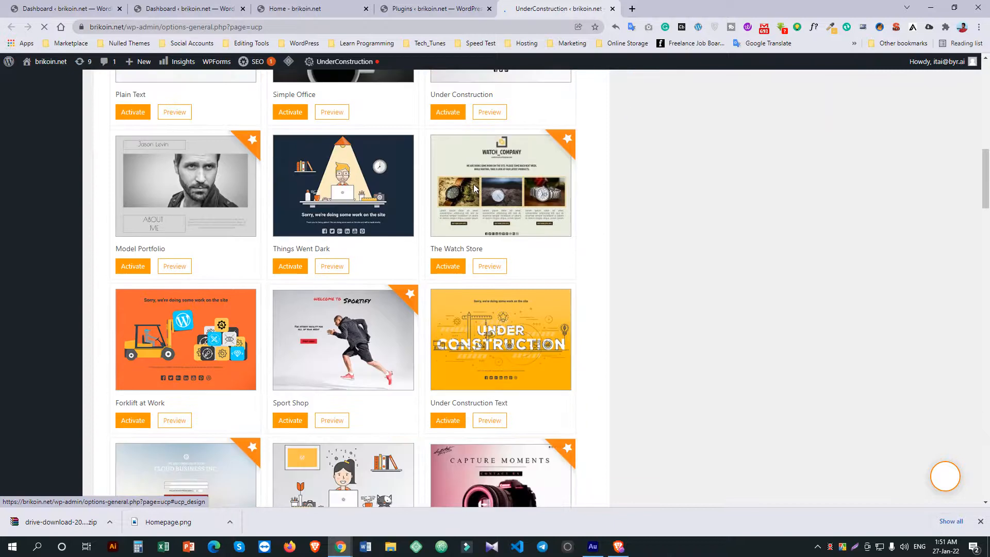
scroll(474, 189, "down", 4)
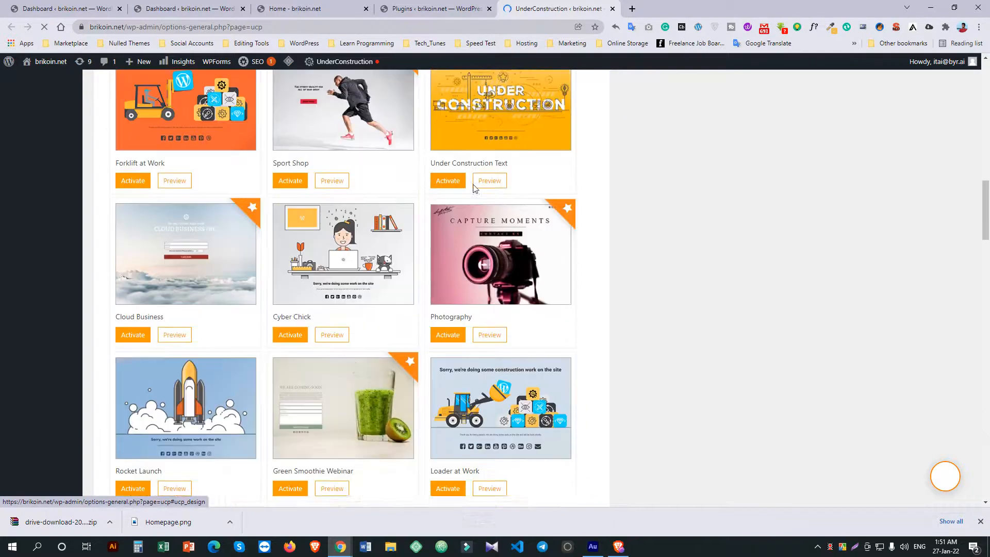
scroll(470, 190, "down", 5)
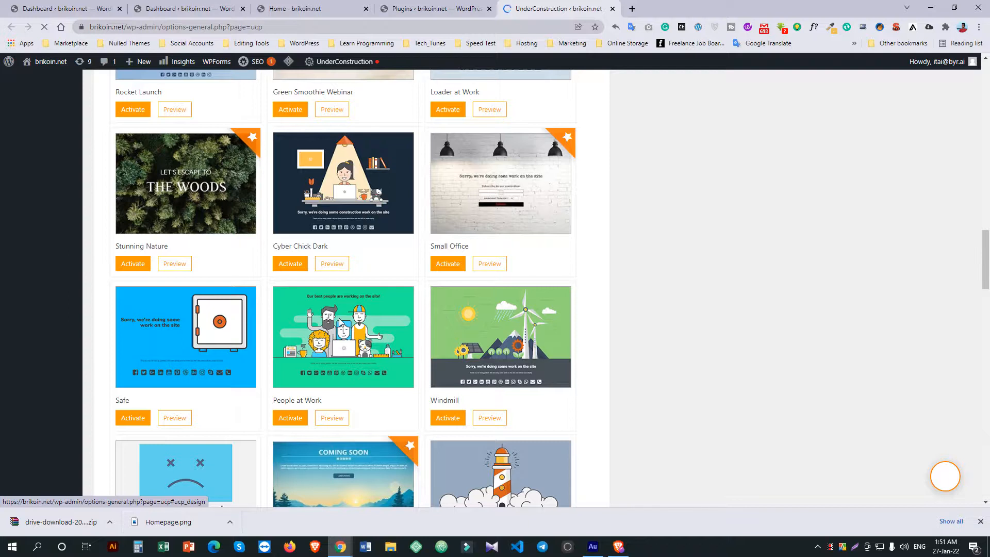
scroll(340, 322, "down", 2)
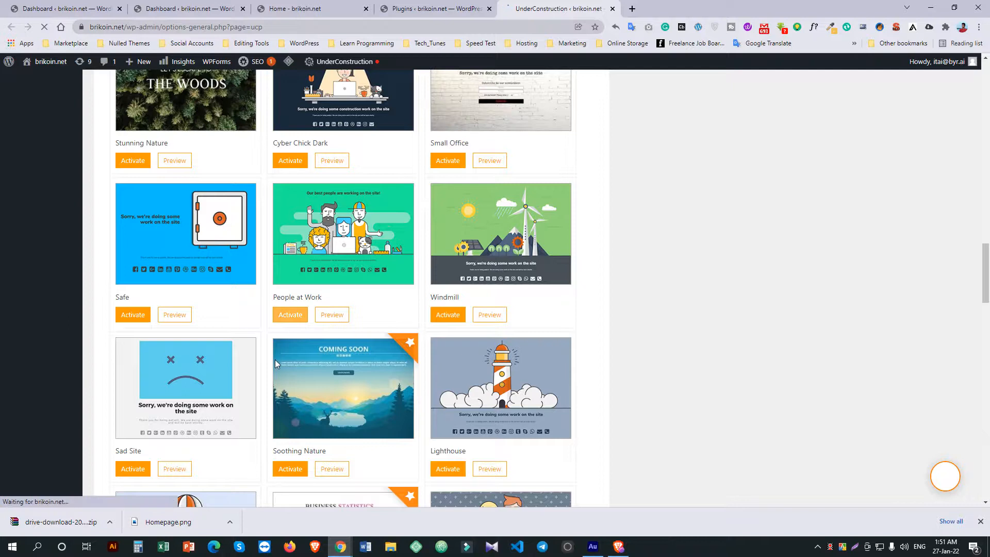
left_click(292, 320)
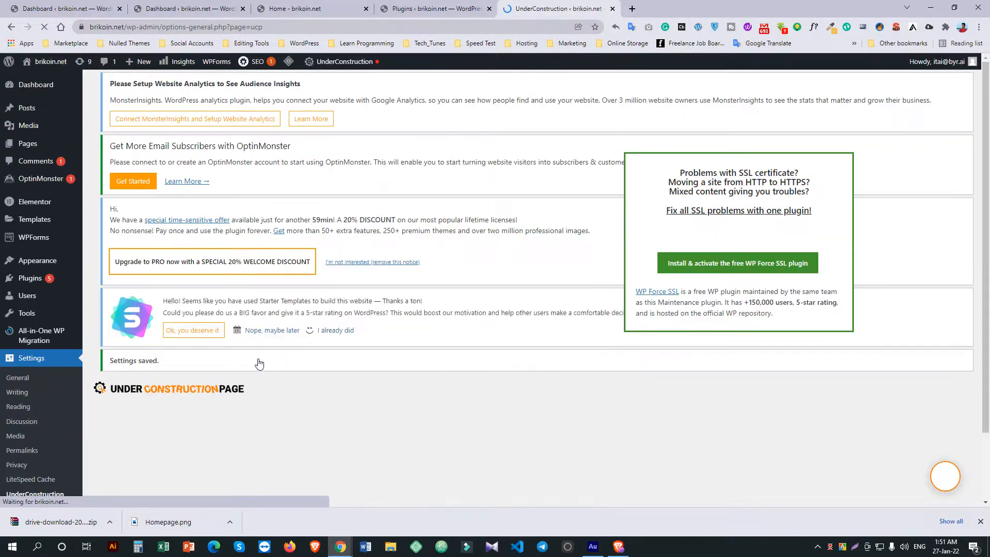
- Check which theme is marked as active in the plugin's design collection
scroll(267, 352, "down", 8)
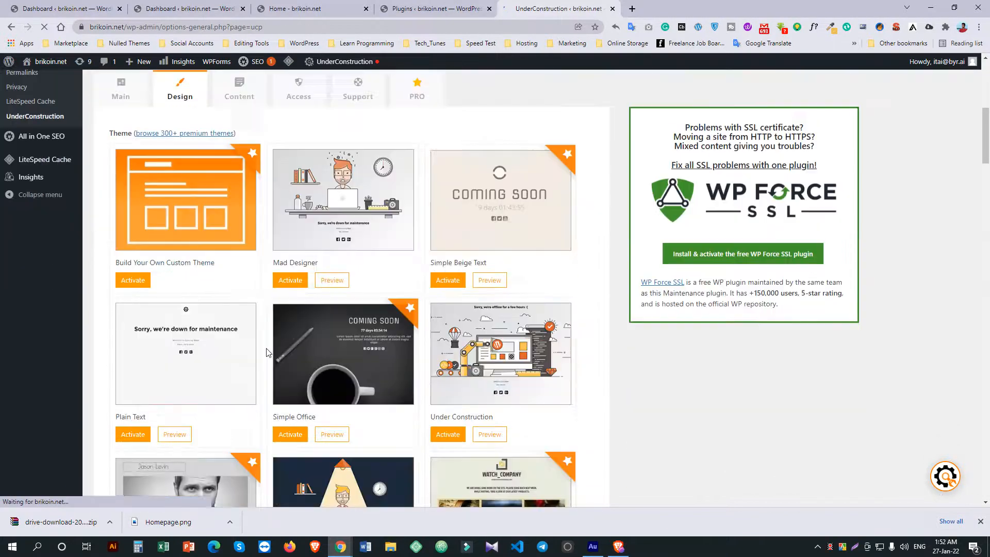
scroll(267, 352, "down", 15)
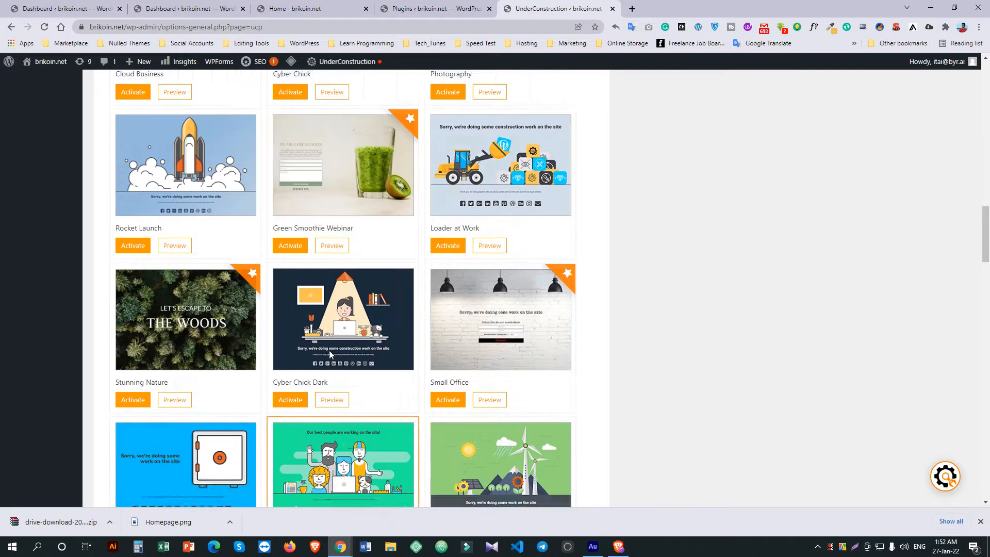
scroll(332, 251, "up", 8)
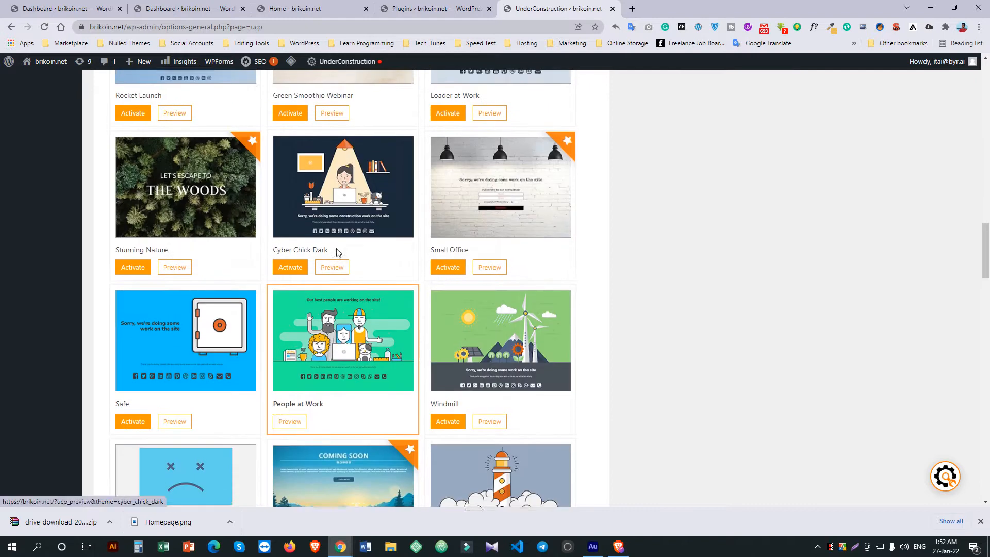
scroll(332, 252, "up", 13)
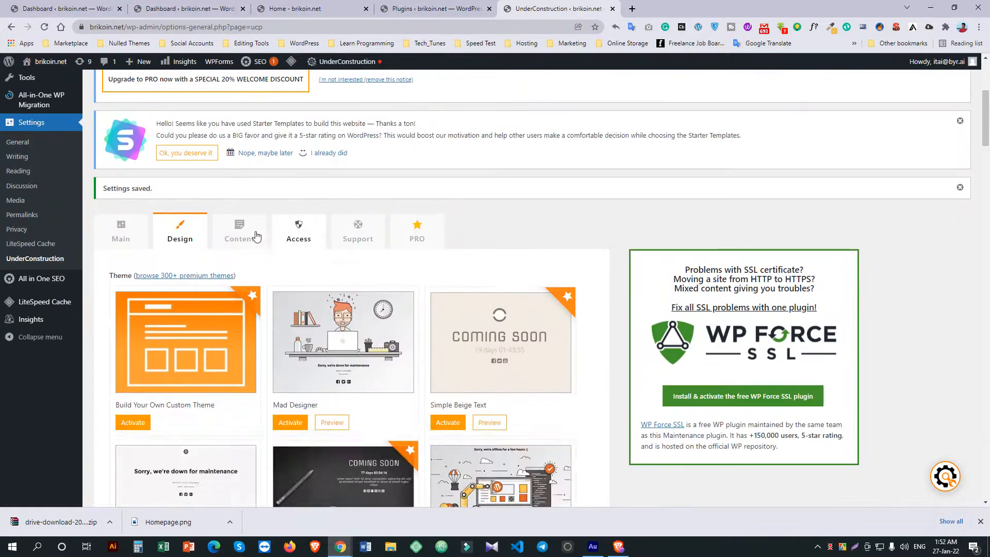
- Review the under construction page's content settings, from the title, description, headline and body text to the footer code and social and contact icons
left_click(256, 235)
scroll(255, 242, "down", 5)
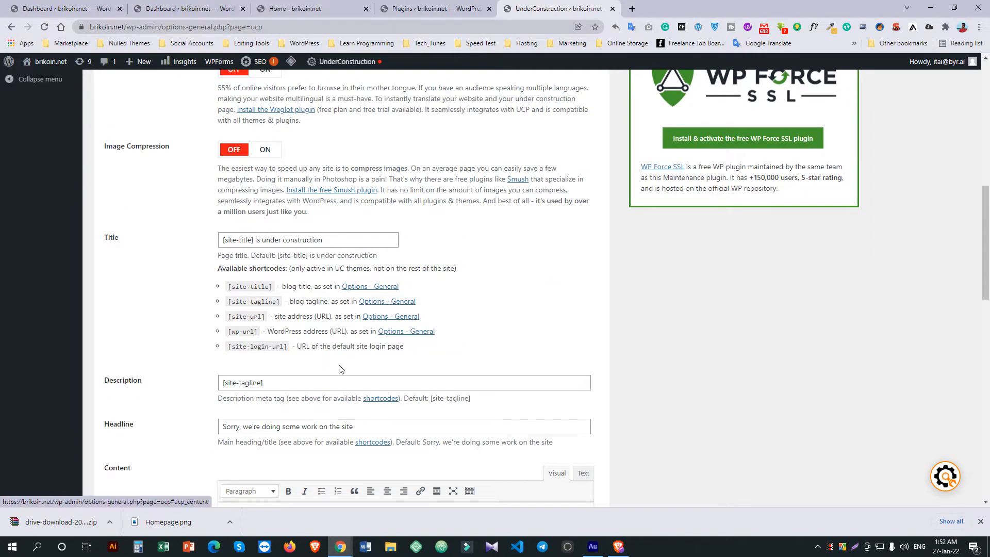
scroll(304, 319, "down", 2)
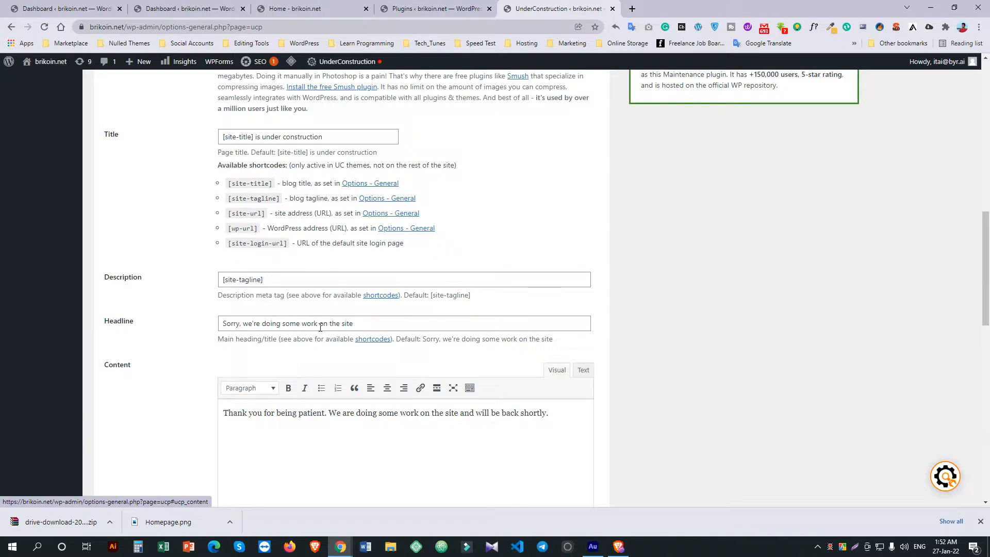
scroll(282, 325, "down", 2)
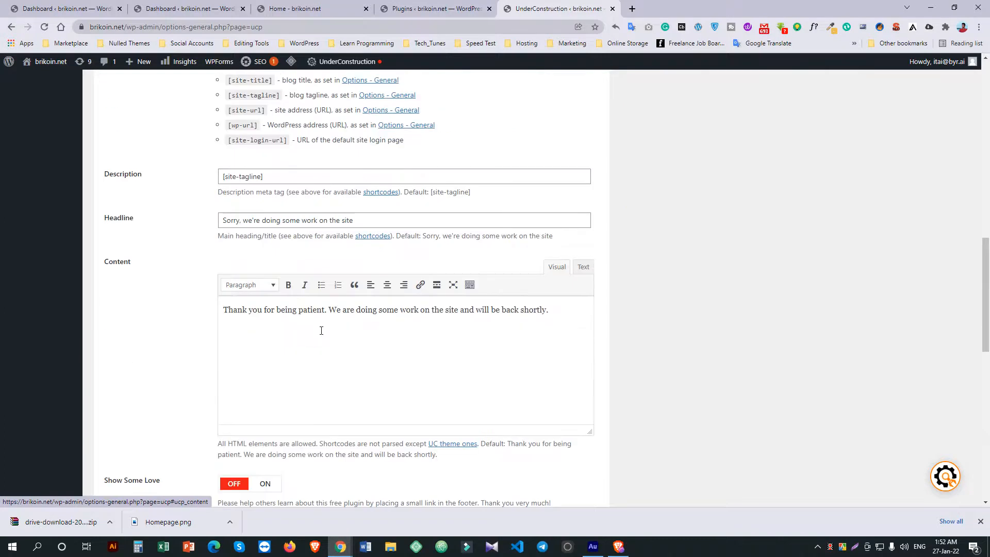
scroll(248, 322, "down", 10)
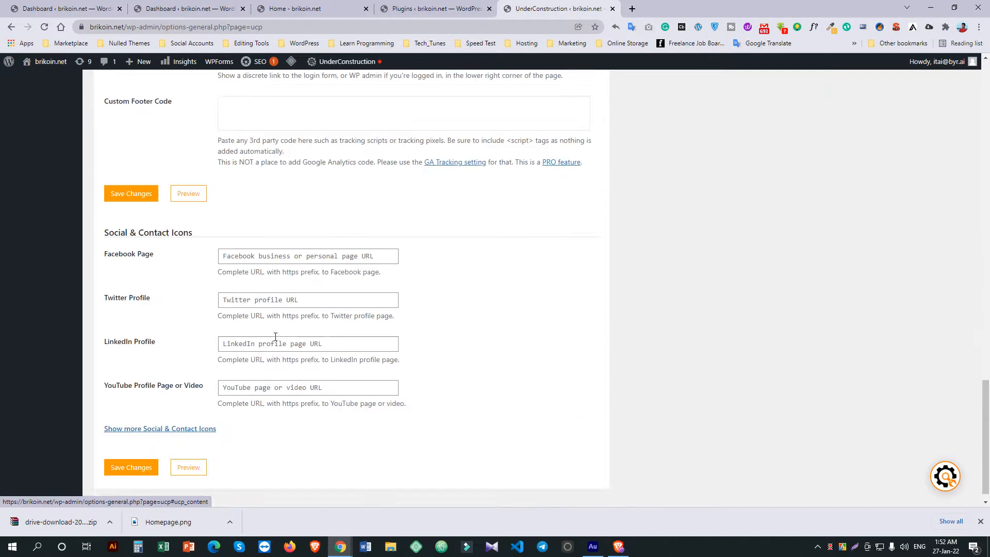
scroll(276, 336, "up", 2)
scroll(274, 338, "down", 2)
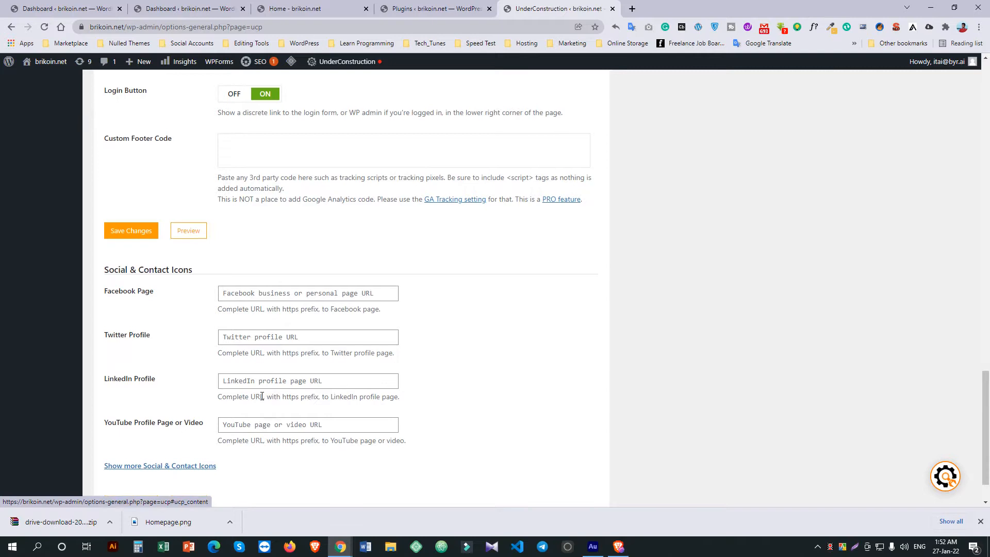
- Turn on Under Construction Mode in the plugin's main settings and save the changes
scroll(261, 394, "up", 17)
scroll(260, 391, "up", 4)
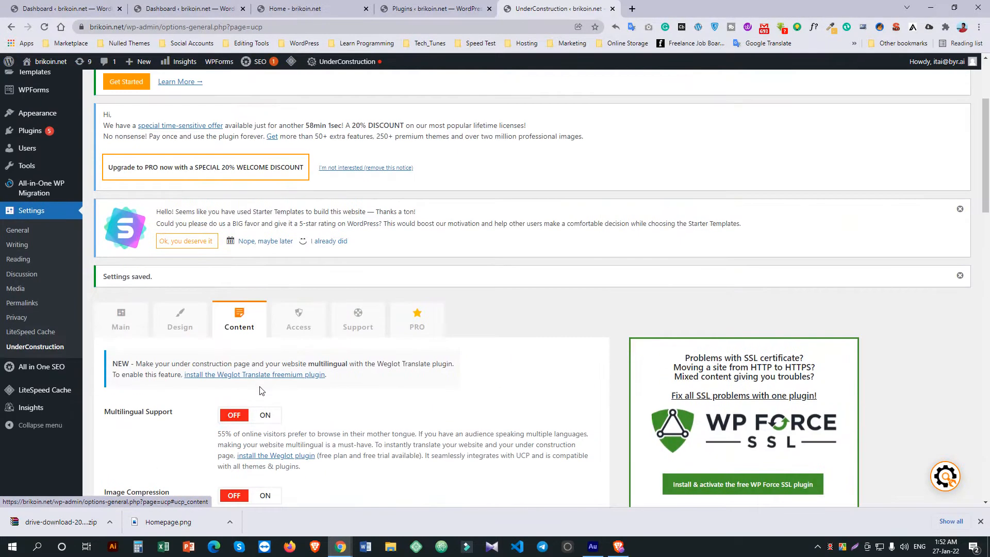
left_click(129, 324)
scroll(287, 323, "down", 2)
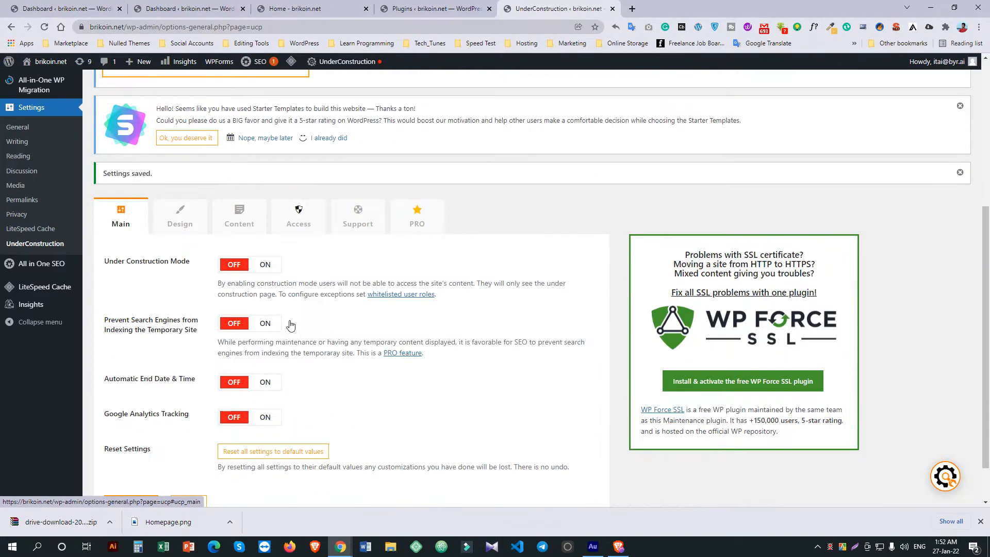
left_click(235, 266)
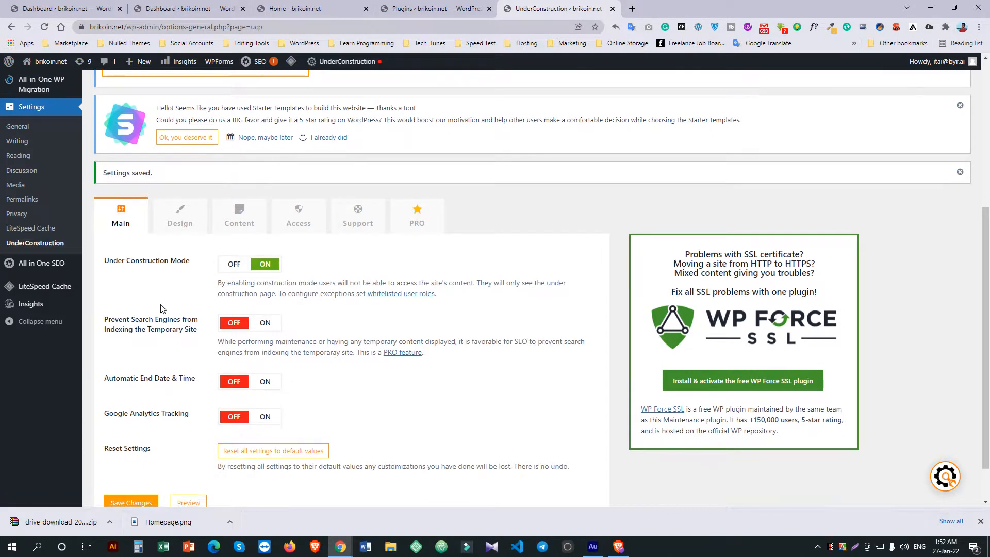
scroll(161, 308, "down", 1)
left_click(146, 458)
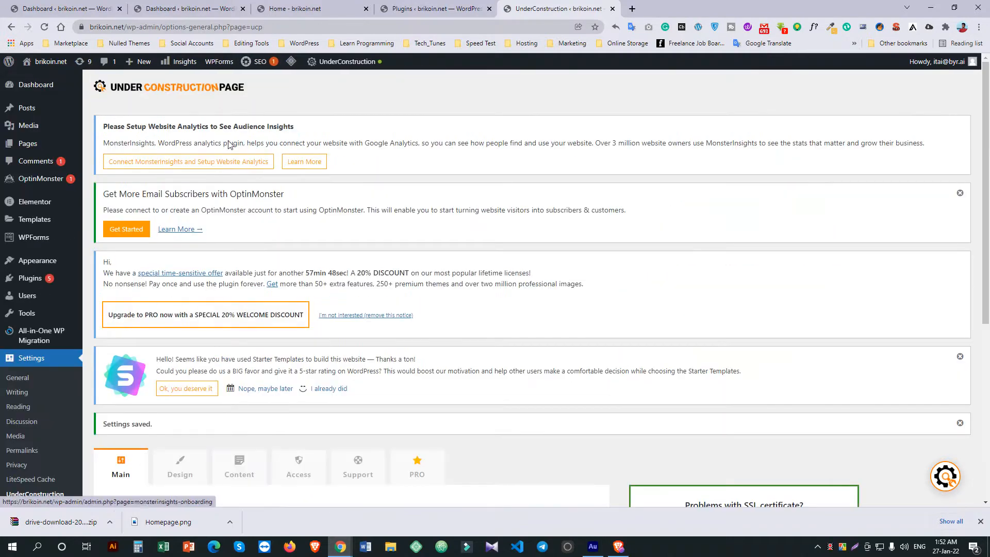
- Purge all site caches and reload the brikoin.net homepage in the incognito window to check what visitors see
mouse_move(291, 61)
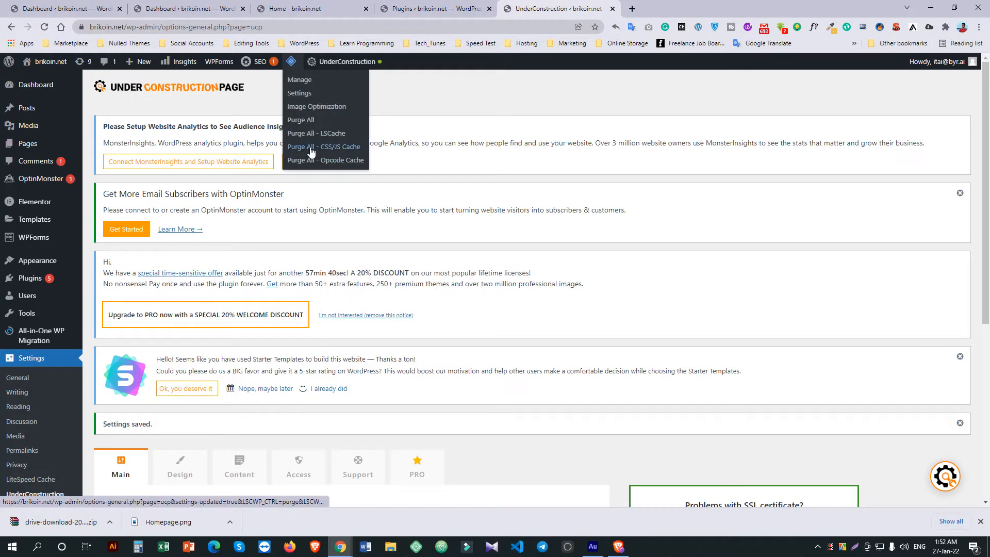
left_click(310, 120)
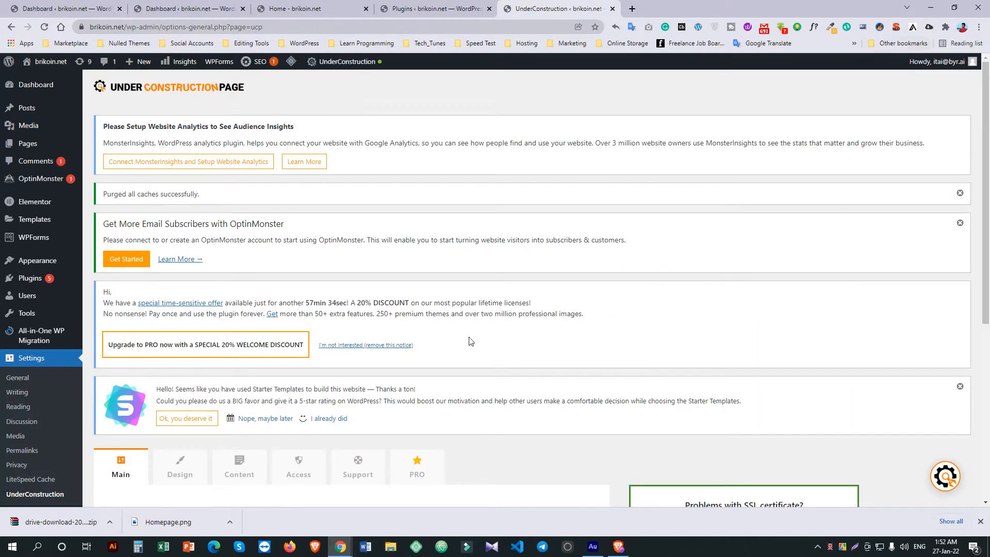
left_click(372, 514)
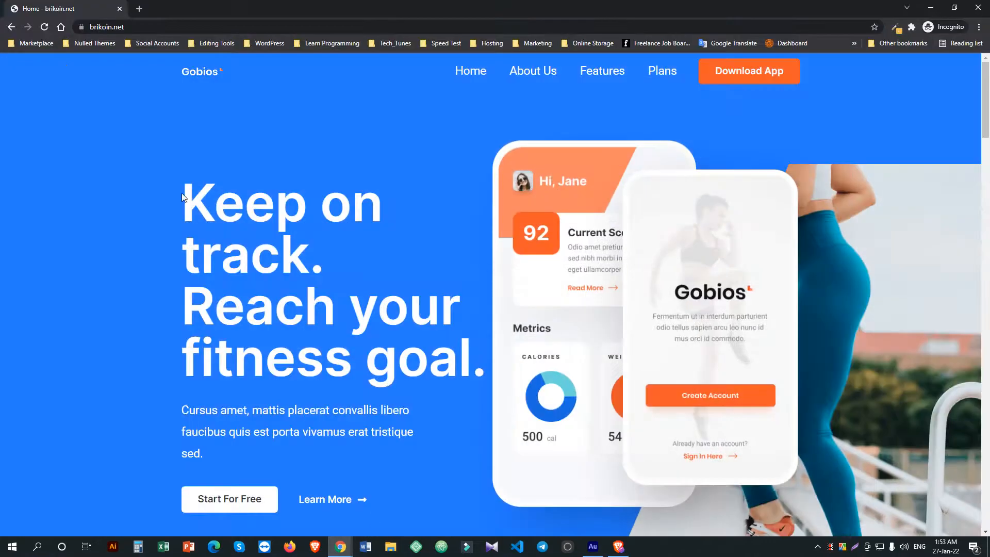
left_click(45, 28)
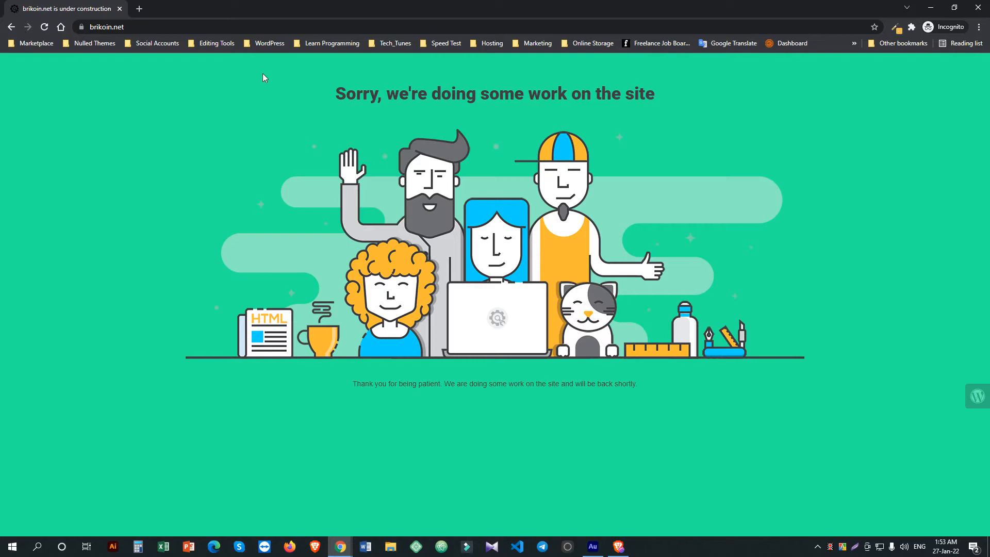
left_click(930, 7)
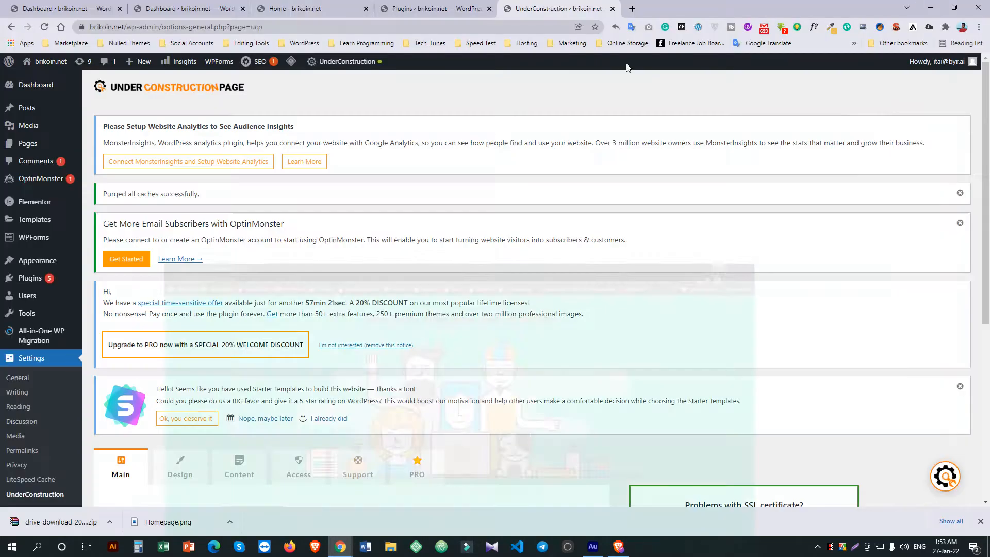
- Reload the homepage in the logged-in browser window to check the administrator's view, and return to the installed plugins page
left_click(308, 7)
left_click(45, 28)
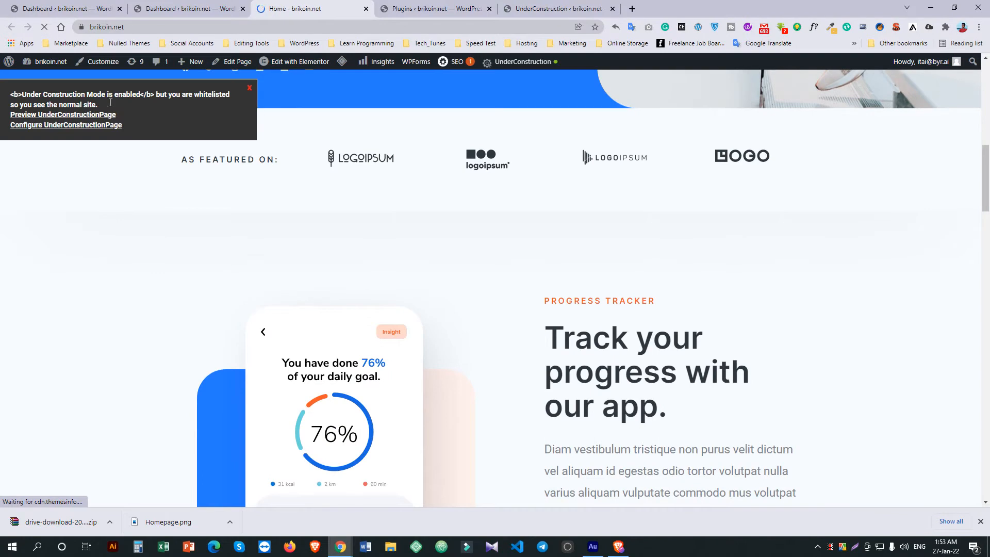
left_click(251, 89)
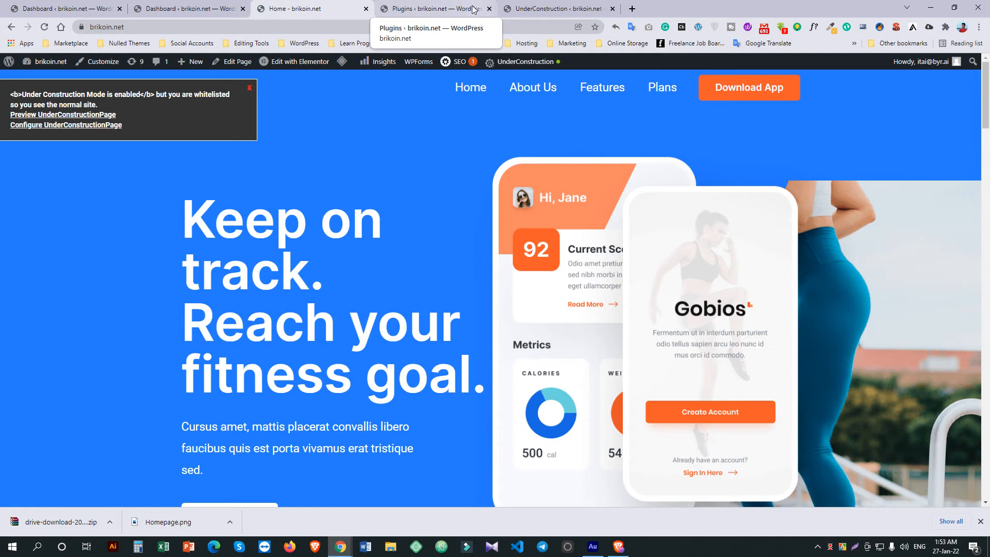
left_click(439, 4)
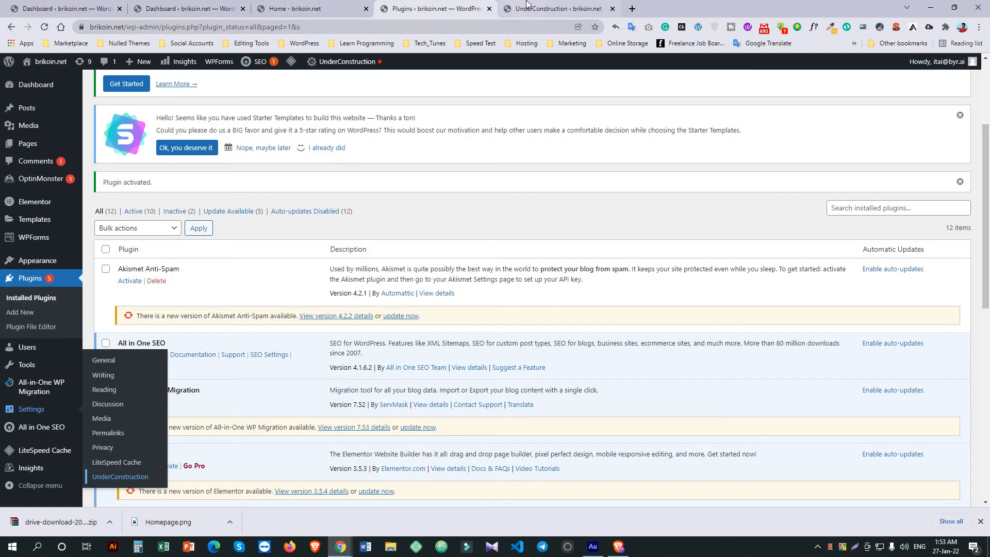